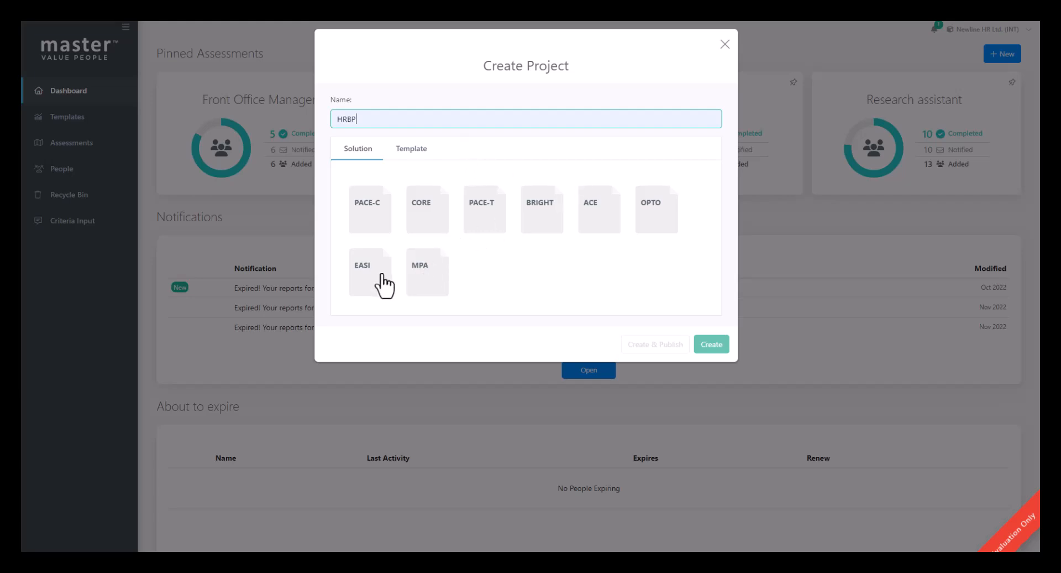
# Step: Create the HRBP project with OPTO as the first solution and CORE as the second
pyautogui.click(663, 220)
pyautogui.click(425, 209)
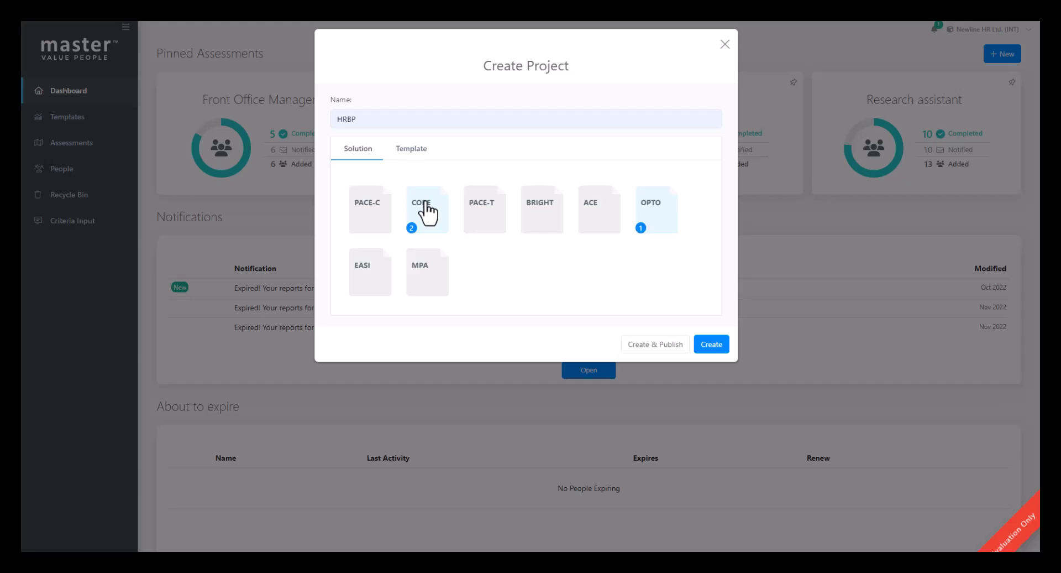
pyautogui.click(409, 159)
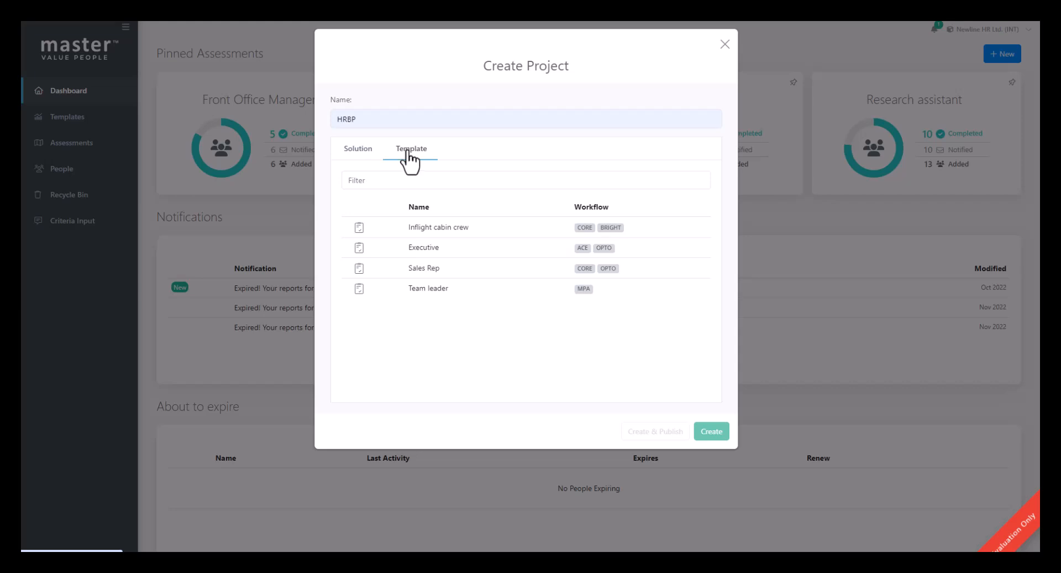
pyautogui.click(361, 158)
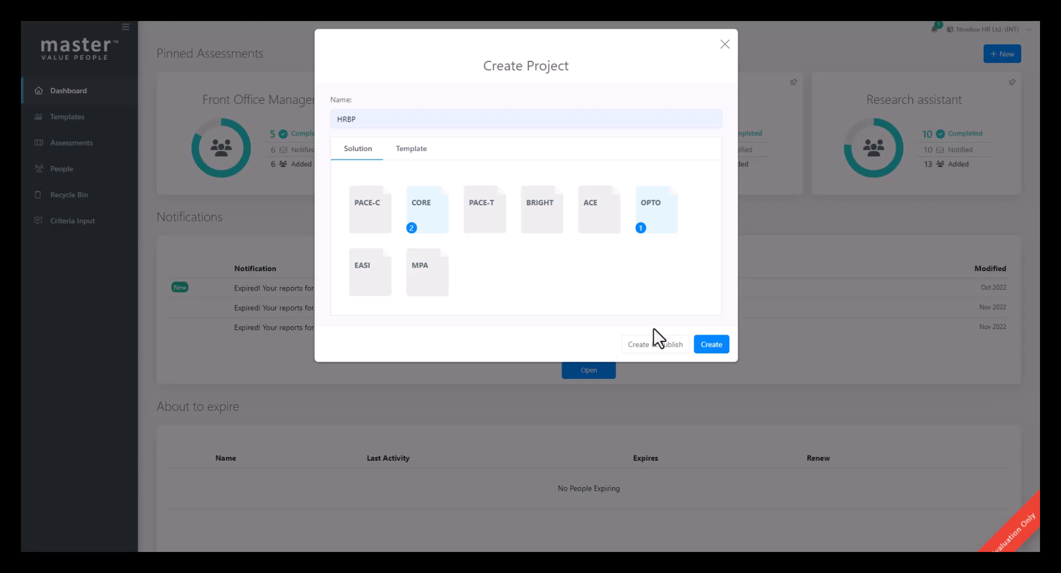
pyautogui.click(714, 347)
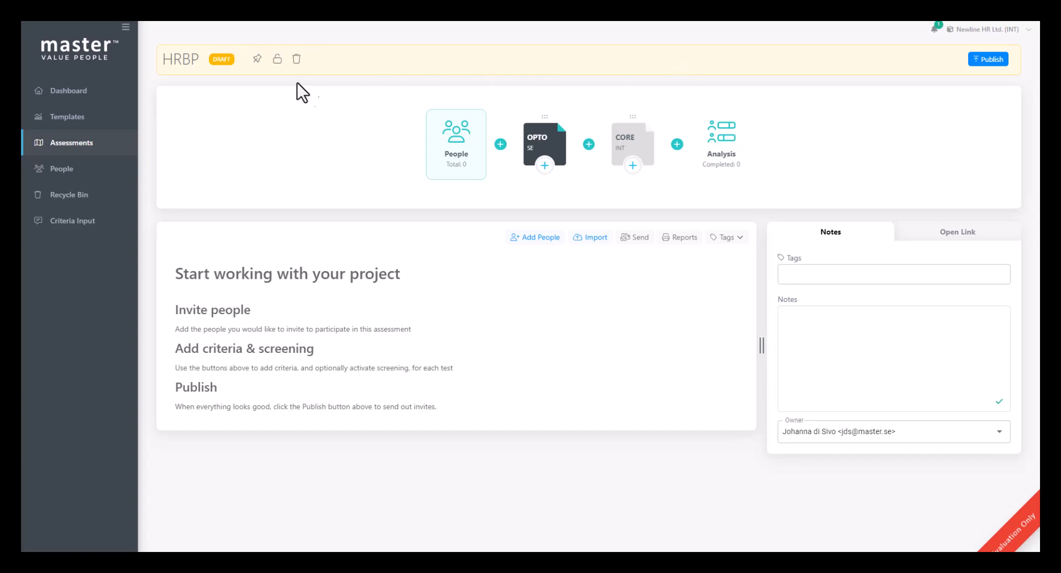
# Step: Pin the HRBP assessment project
pyautogui.doubleClick(190, 60)
pyautogui.click(258, 62)
# Step: Check the OPTO and CORE test settings, including OPTO's default norm options, and publish the project
pyautogui.click(535, 145)
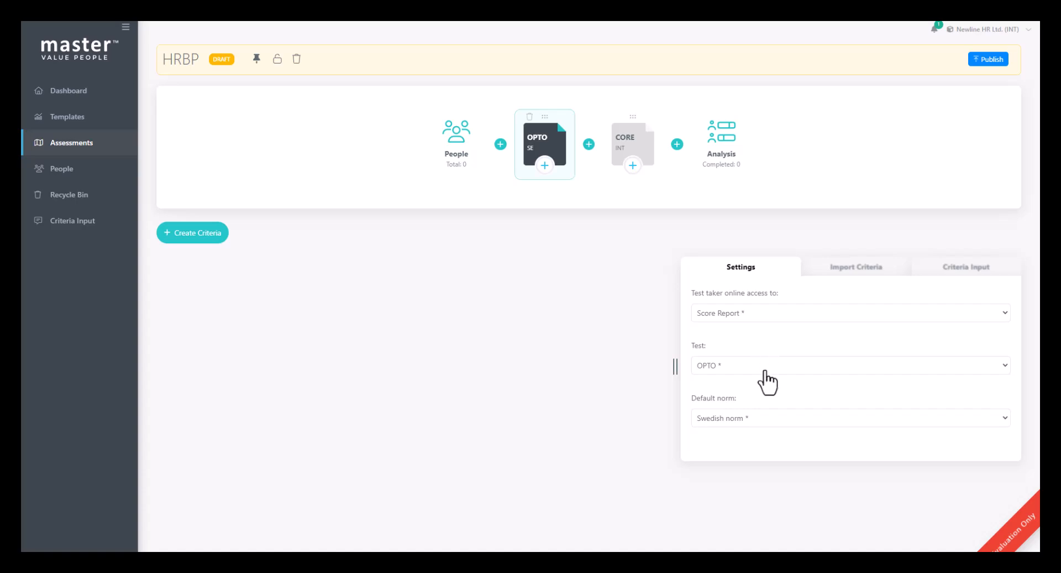
pyautogui.click(767, 419)
pyautogui.click(768, 419)
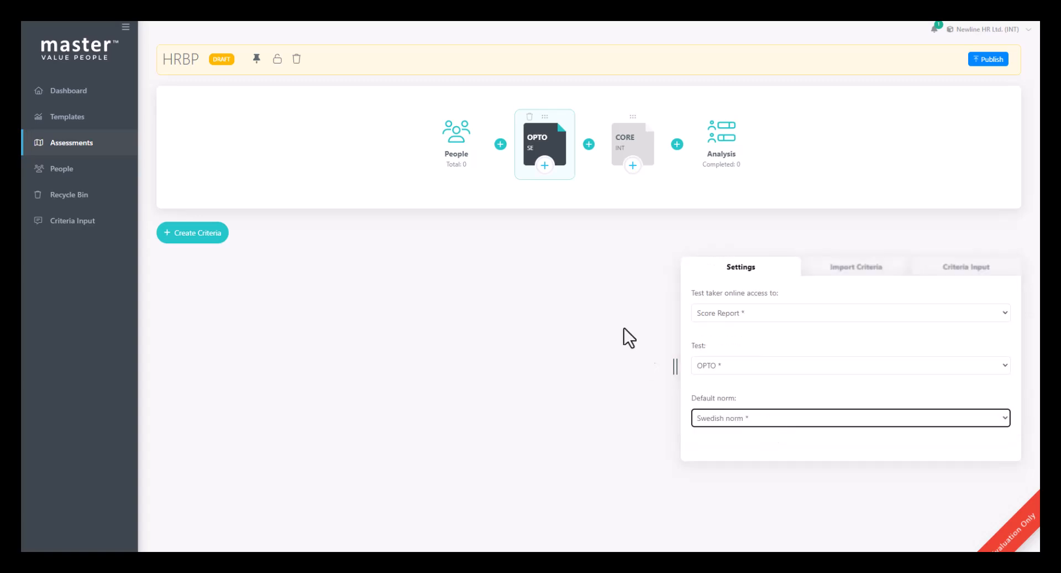
pyautogui.click(624, 143)
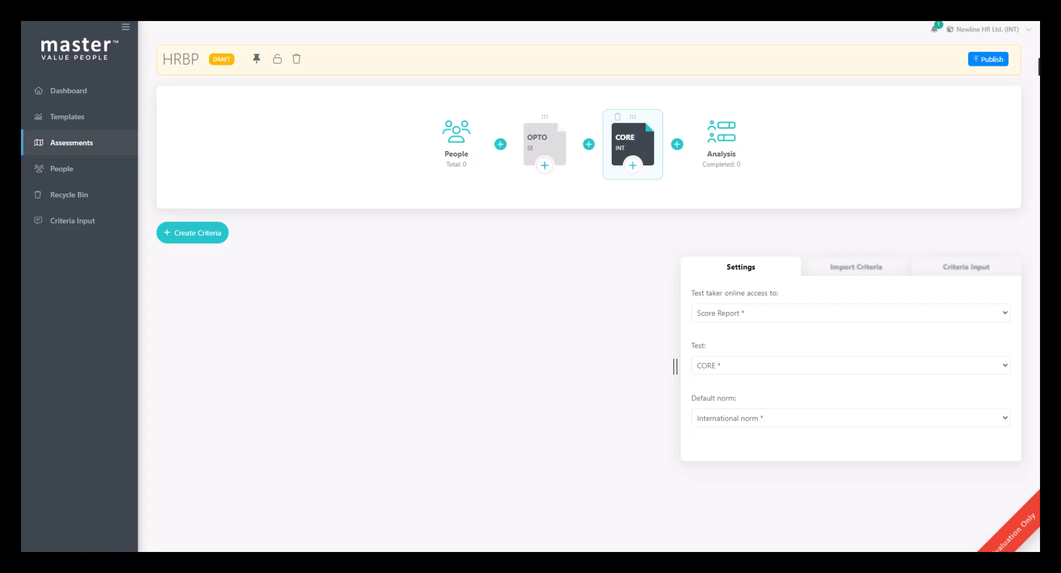
pyautogui.click(984, 60)
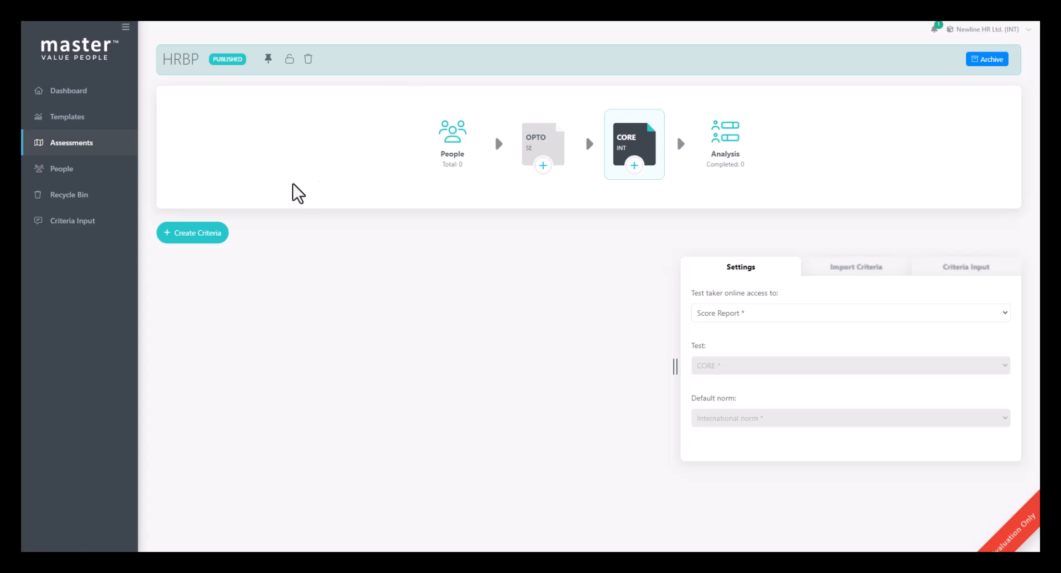
# Step: Create a new criteria set for the CORE test and name it HRBP
pyautogui.click(212, 233)
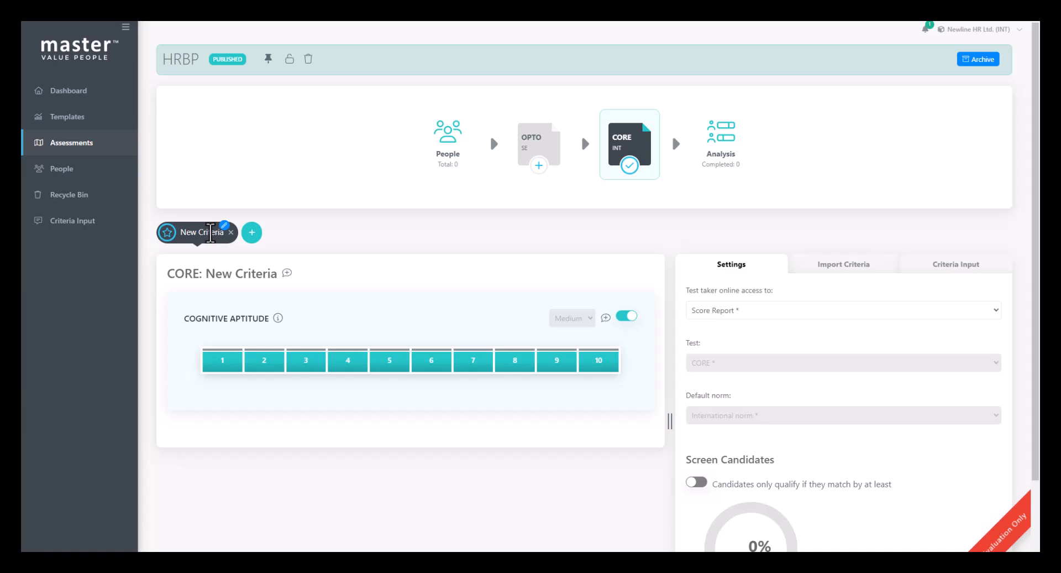
pyautogui.doubleClick(210, 233)
pyautogui.write('HRBP')
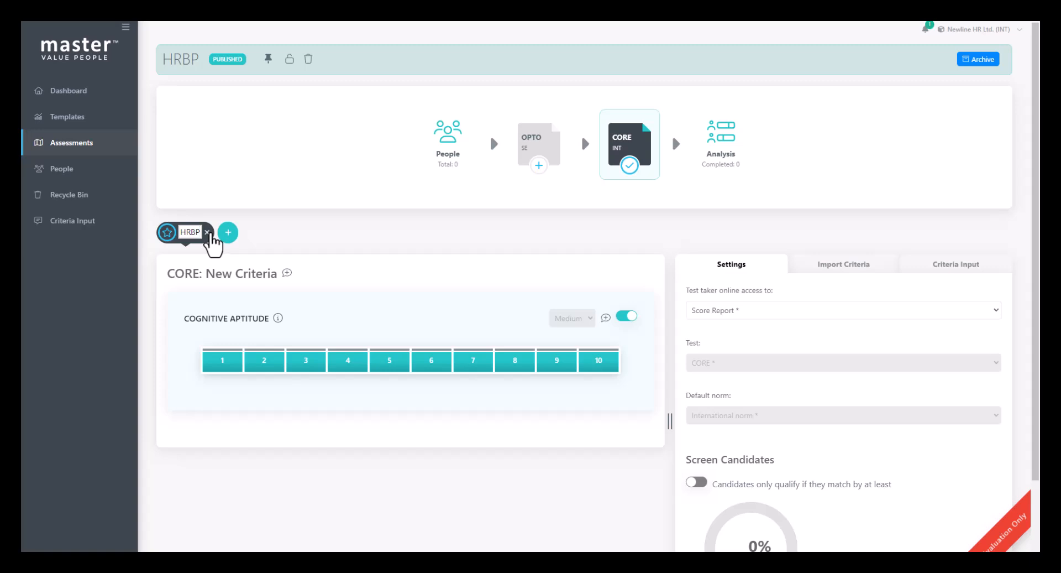
pyautogui.click(469, 376)
# Step: Set the Cognitive Aptitude criteria range to 6–10 and its weight to High
pyautogui.moveTo(429, 361); pyautogui.dragTo(616, 361)
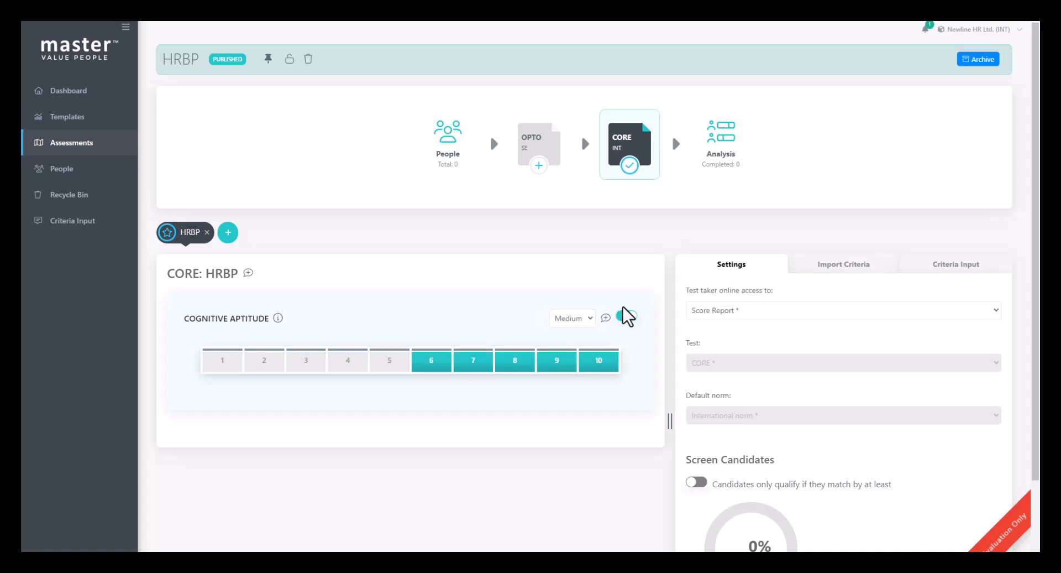
pyautogui.click(581, 318)
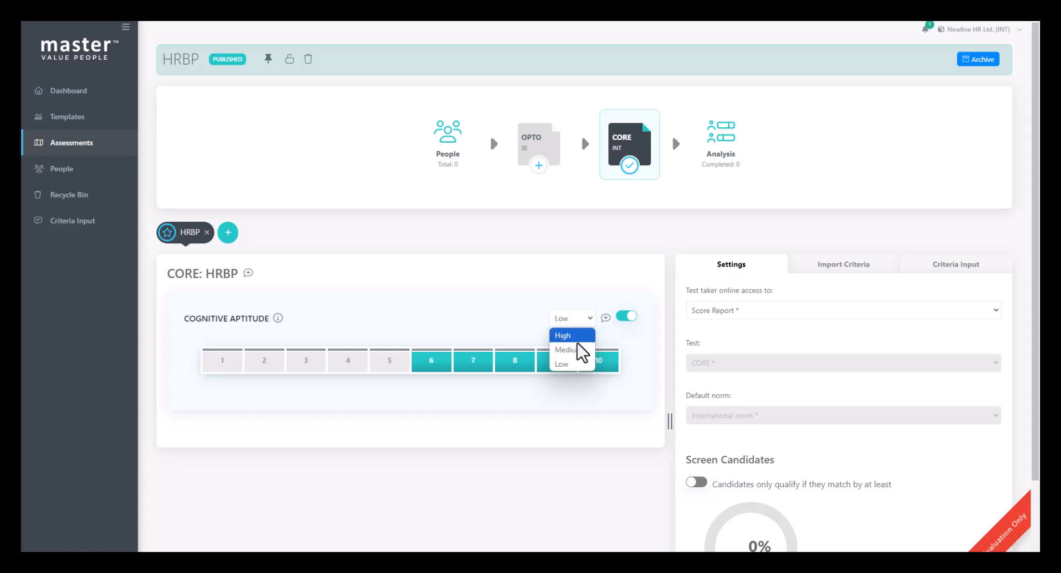
pyautogui.click(577, 341)
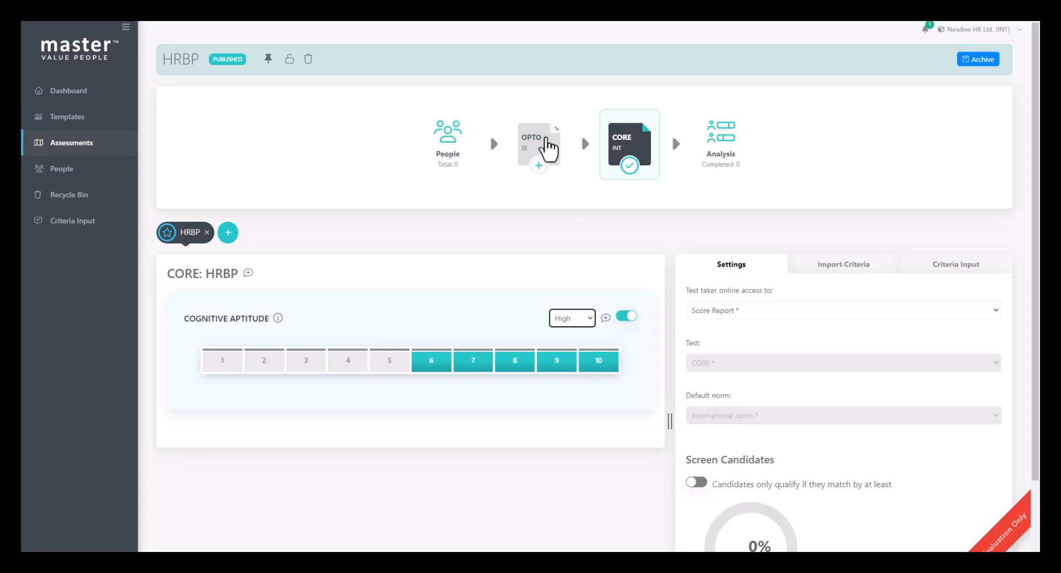
# Step: In the OPTO test's HRBP criteria, set the Influence range to 5–7 and the Resilience range to 6–9
pyautogui.click(547, 146)
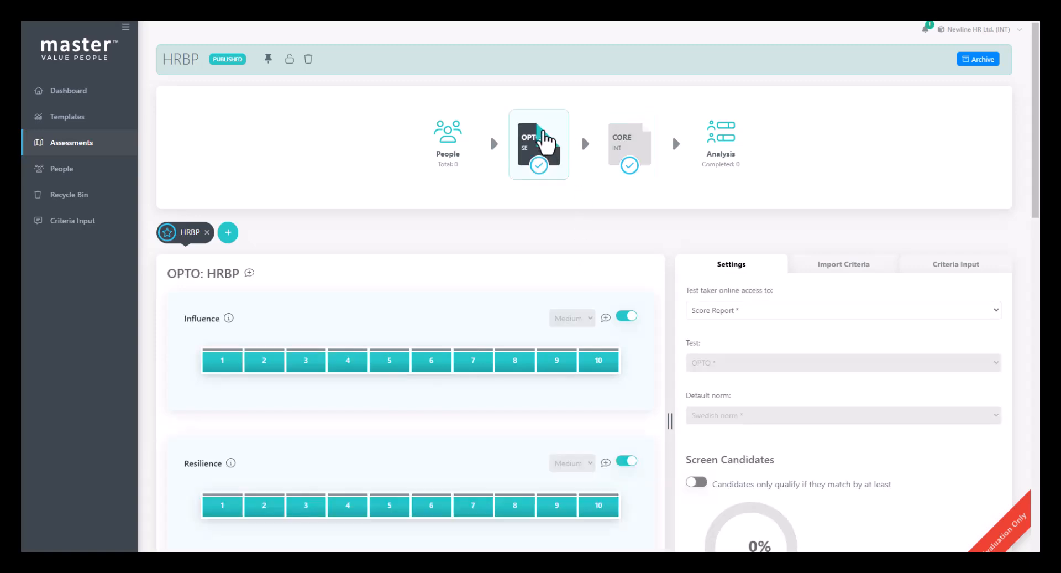
pyautogui.moveTo(393, 365); pyautogui.dragTo(492, 362)
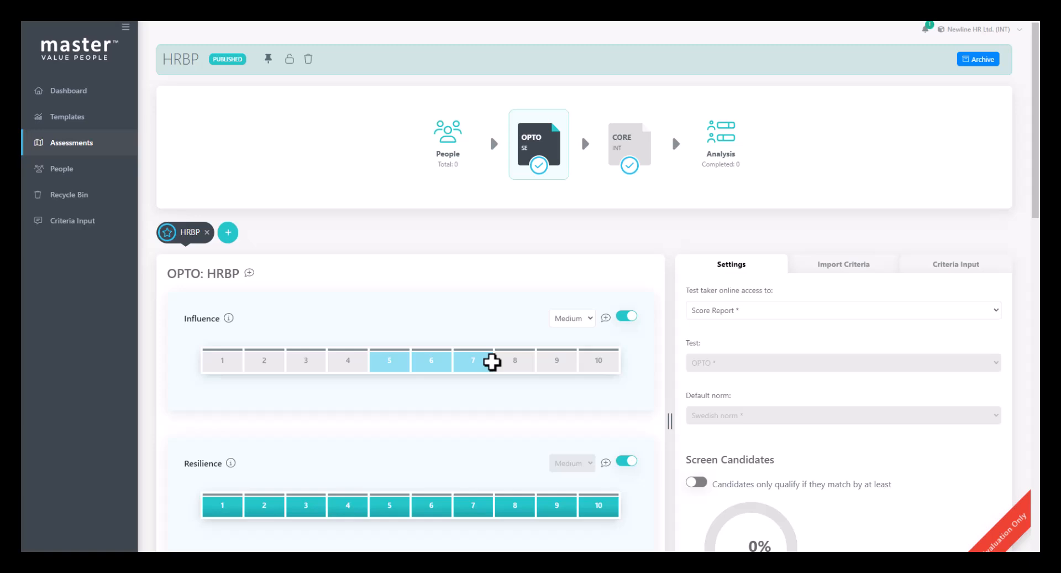
pyautogui.moveTo(492, 362); pyautogui.dragTo(395, 364)
pyautogui.scroll(-2, 446, 400)
pyautogui.moveTo(392, 256); pyautogui.dragTo(492, 251)
pyautogui.moveTo(433, 403); pyautogui.dragTo(553, 401)
# Step: Set the OPTO criteria ranges to 5–7 for Cooperation, 4–7 for Efficiency and 7–10 for Delivery
pyautogui.scroll(-4, 427, 355)
pyautogui.moveTo(406, 331); pyautogui.dragTo(477, 330)
pyautogui.scroll(-4, 442, 315)
pyautogui.moveTo(343, 268); pyautogui.dragTo(473, 265)
pyautogui.moveTo(470, 409); pyautogui.dragTo(586, 414)
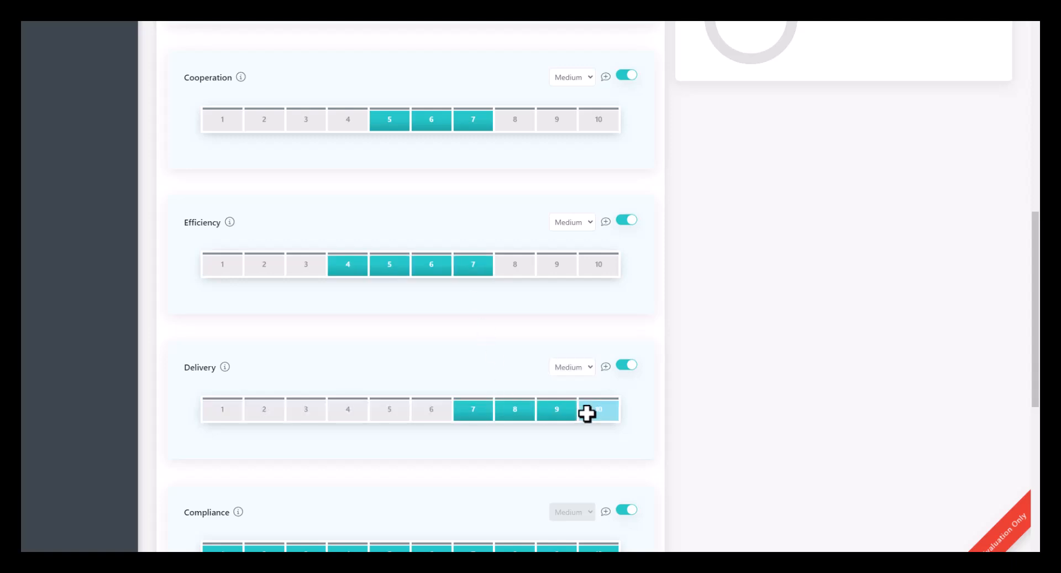
pyautogui.scroll(10, 587, 414)
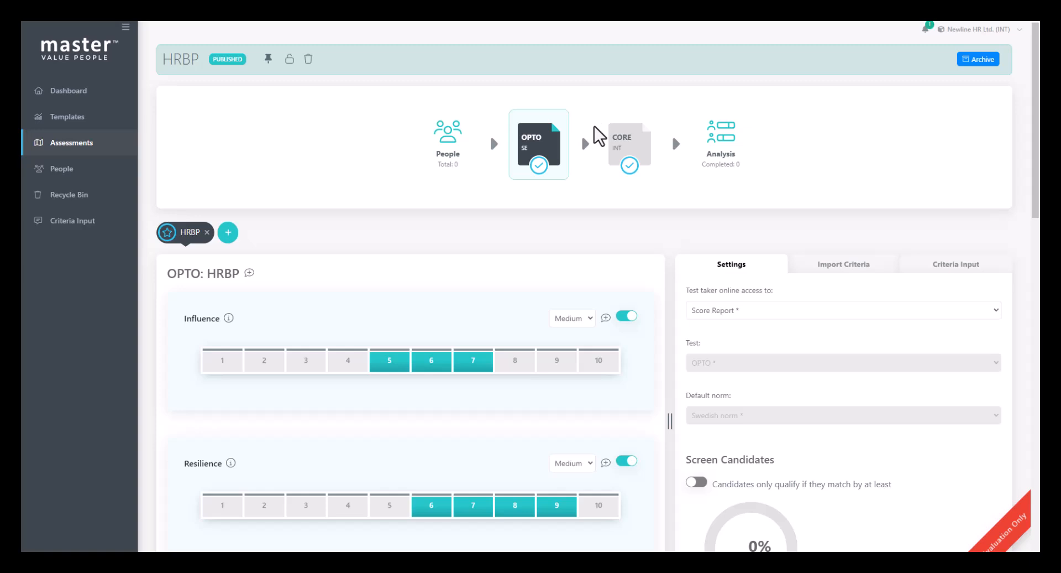
# Step: Enable candidate screening for OPTO and set the minimum match to 75%
pyautogui.scroll(-3, 741, 244)
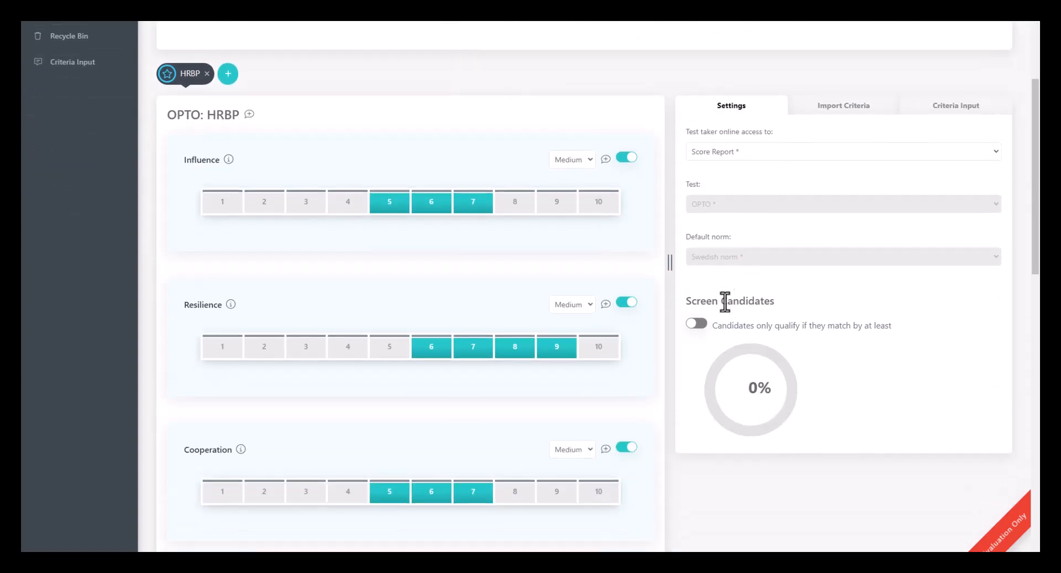
pyautogui.click(698, 324)
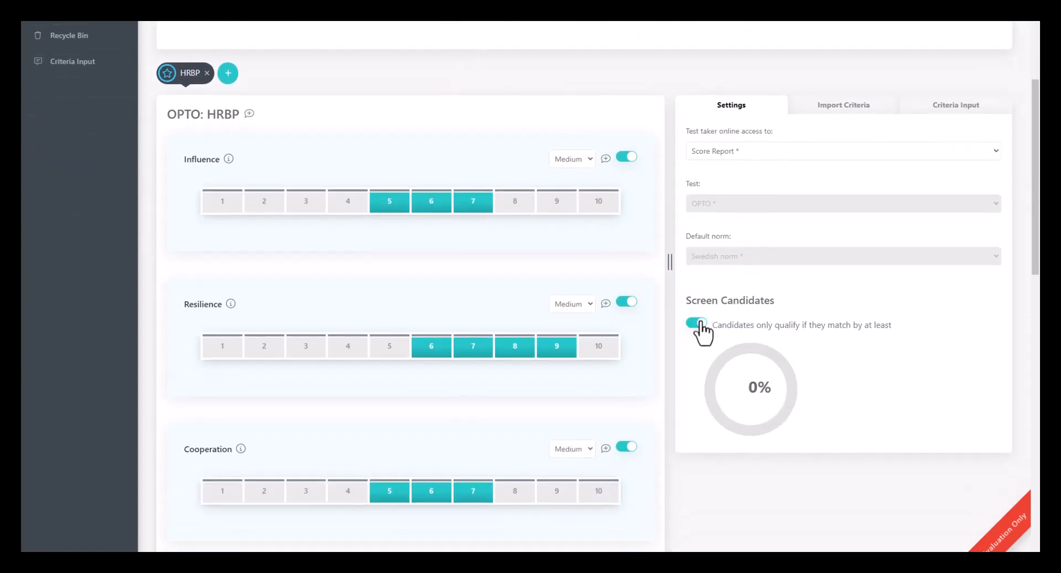
pyautogui.moveTo(748, 359); pyautogui.dragTo(700, 389)
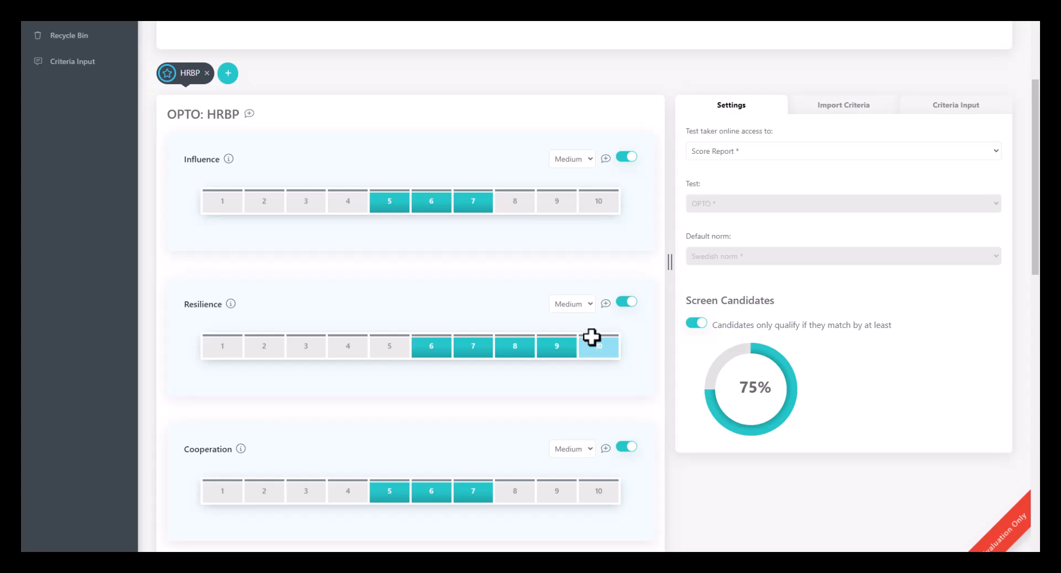
# Step: Set OPTO's minimum screening match to 0%
pyautogui.scroll(3, 597, 336)
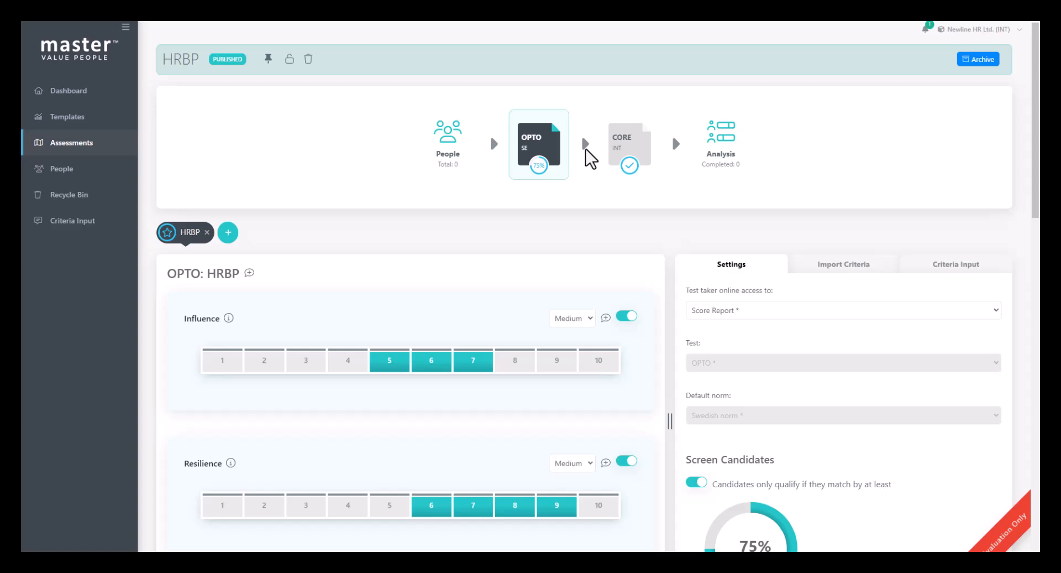
pyautogui.scroll(-2, 588, 159)
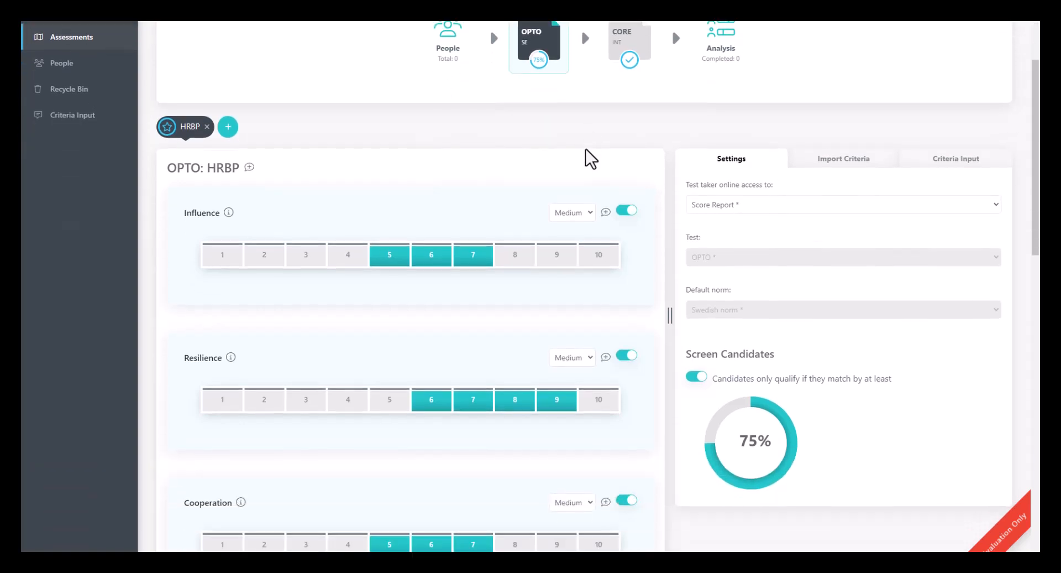
pyautogui.moveTo(706, 469); pyautogui.dragTo(749, 397)
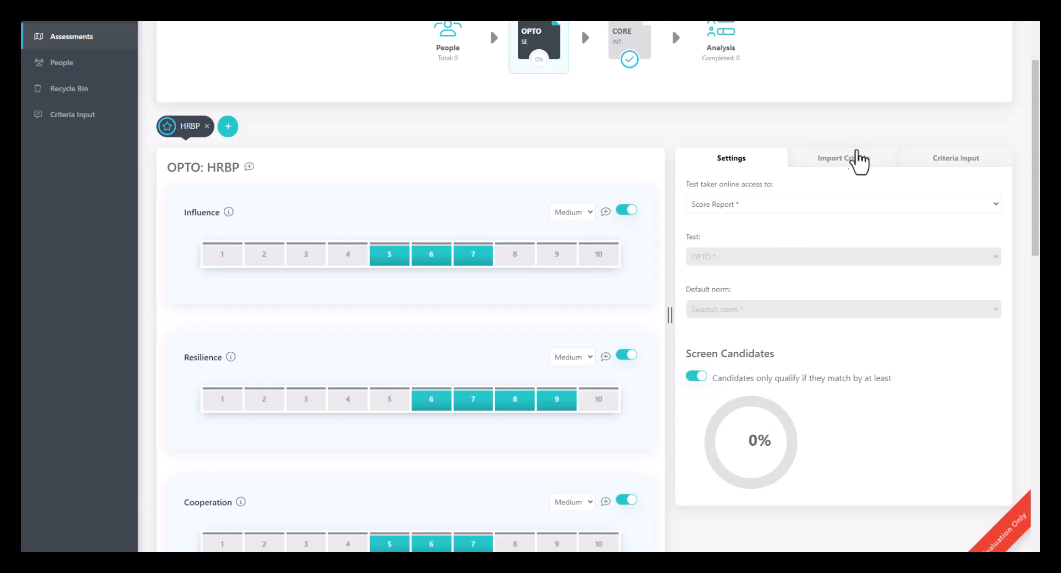
# Step: Import the Team leader criteria from the Team leader assessment project into OPTO's HRBP criteria
pyautogui.click(855, 162)
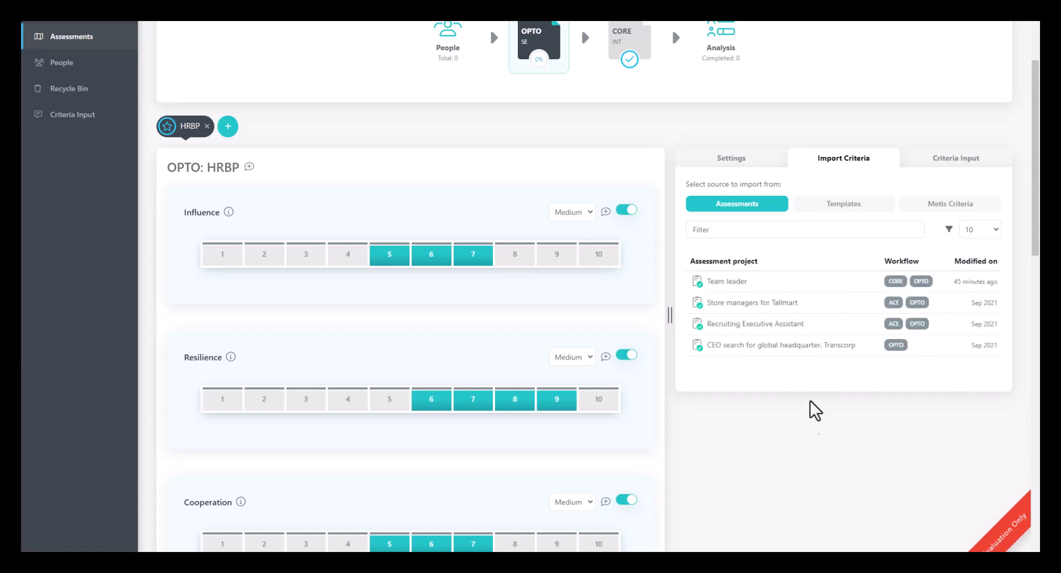
pyautogui.click(739, 281)
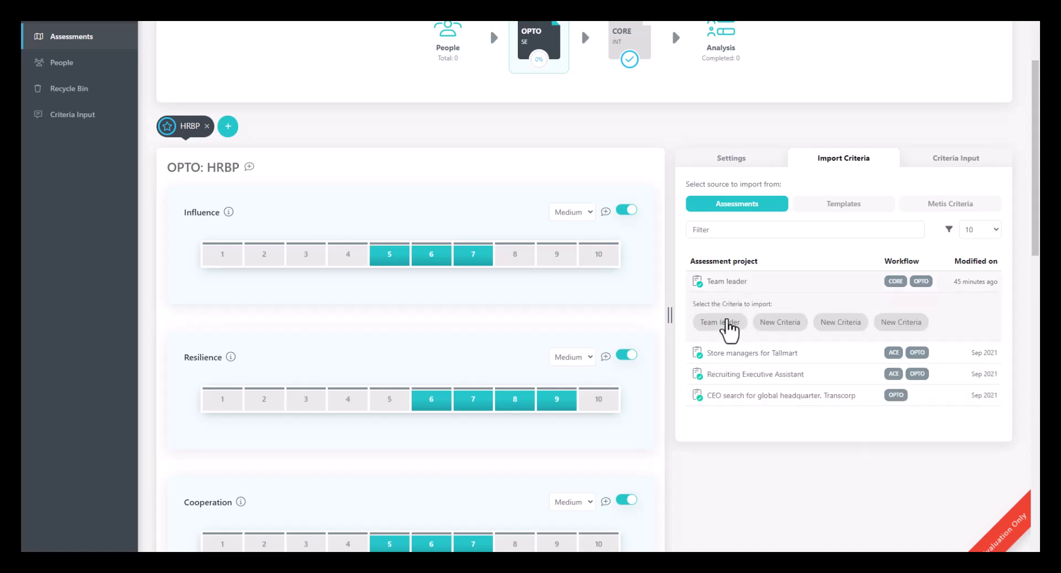
pyautogui.click(728, 325)
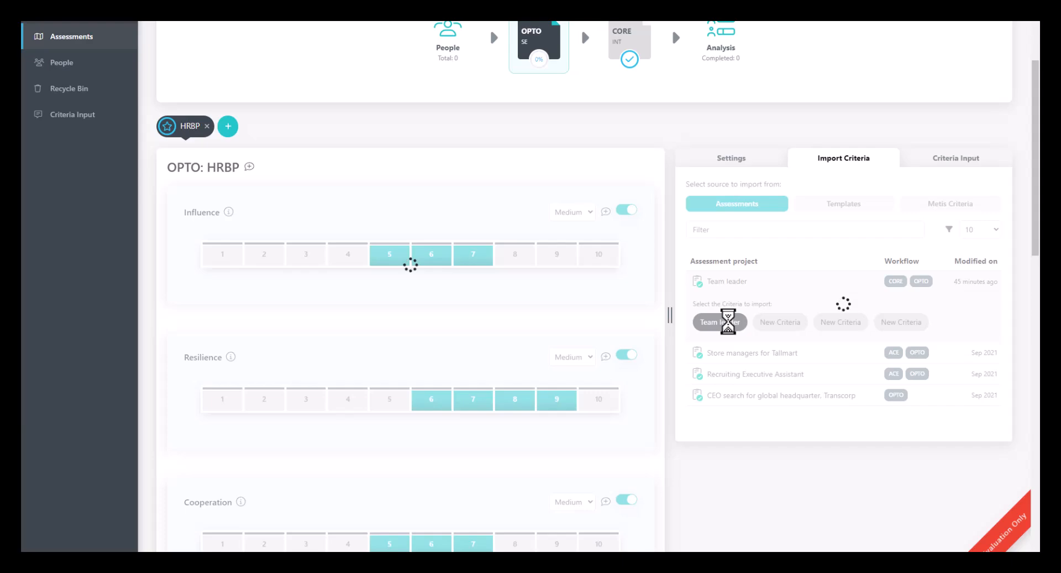
# Step: Import the Team leader criteria from the Team leader assessment project into the CORE test's HRBP criteria
pyautogui.scroll(1, 724, 326)
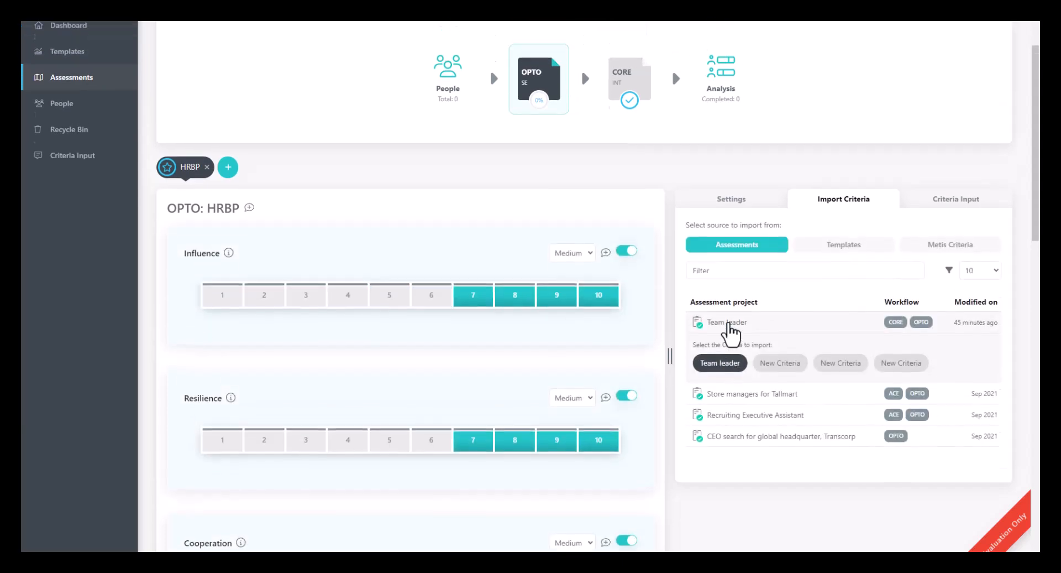
pyautogui.click(625, 91)
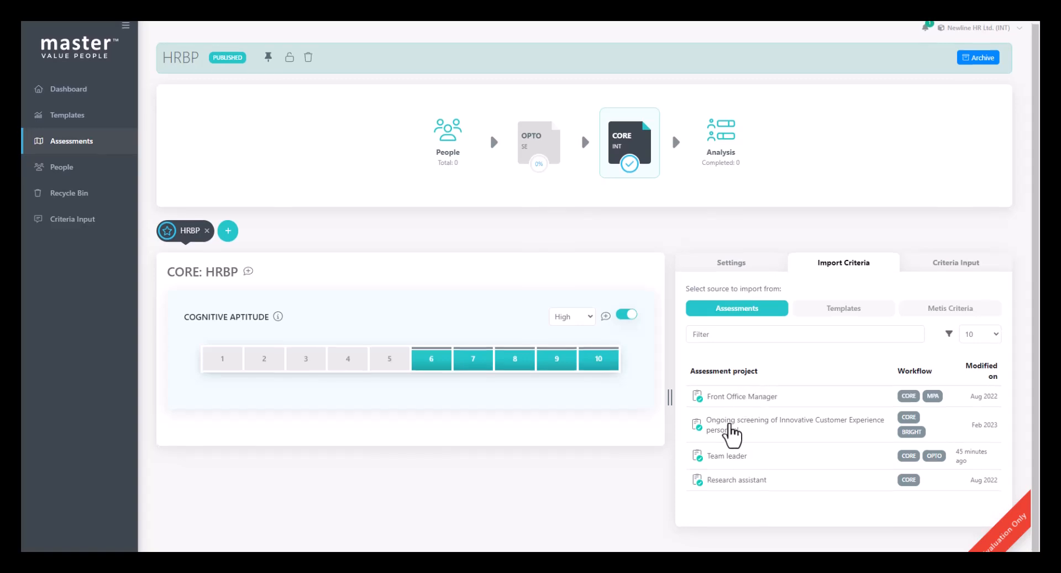
pyautogui.click(725, 458)
pyautogui.click(735, 500)
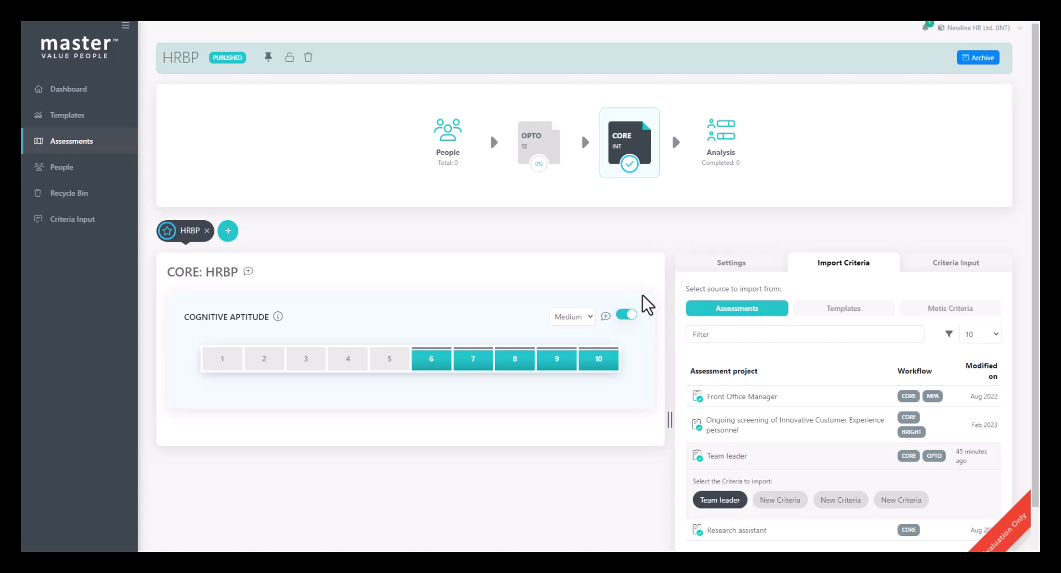
# Step: Add a second criteria set in OPTO with Influence at 5–8, Resilience at 7–10 and a narrowed Cooperation range
pyautogui.click(537, 148)
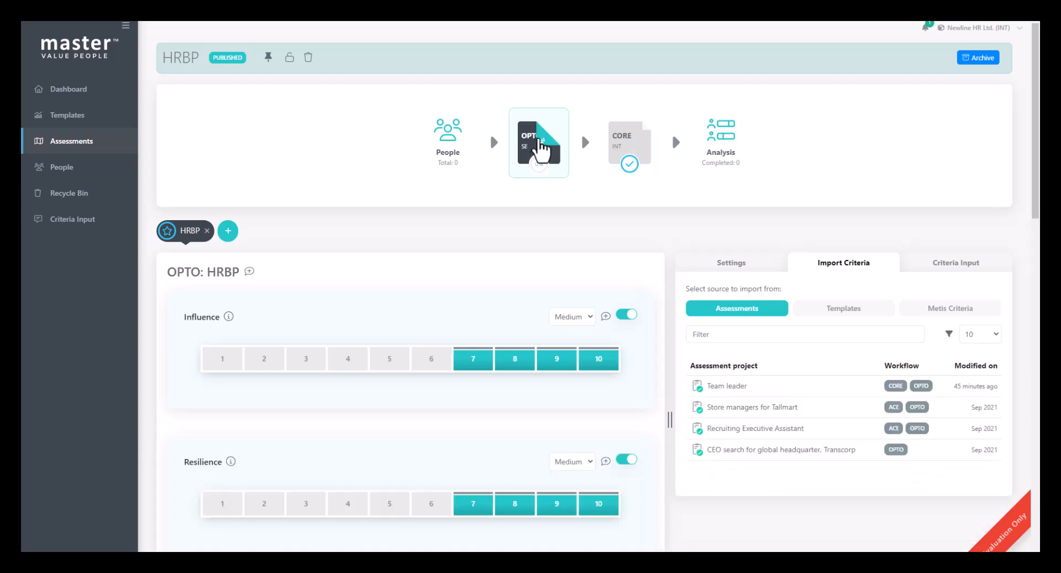
pyautogui.click(227, 231)
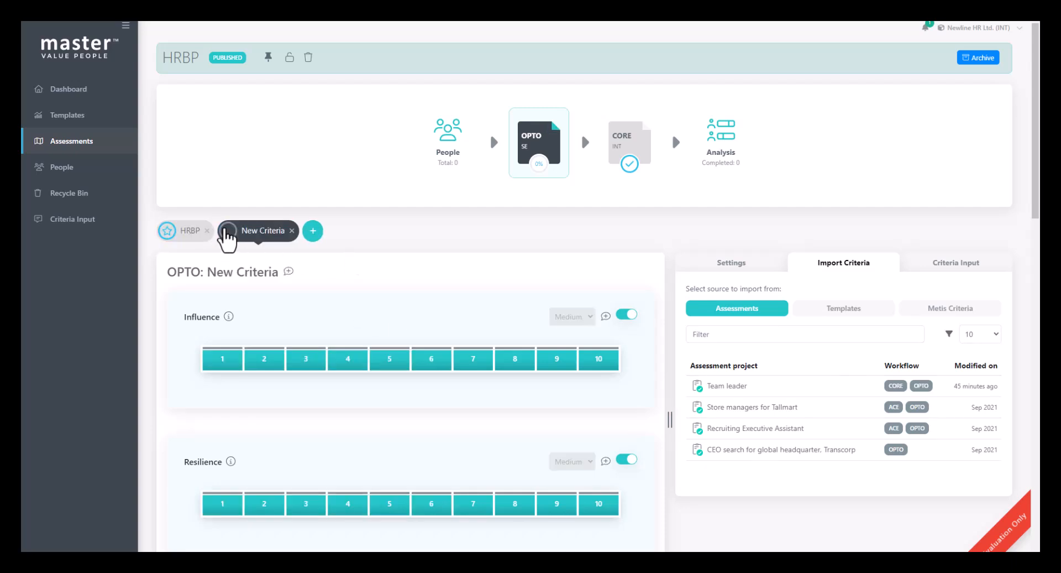
pyautogui.moveTo(387, 360); pyautogui.dragTo(515, 360)
pyautogui.moveTo(473, 503); pyautogui.dragTo(599, 504)
pyautogui.scroll(-4, 476, 476)
pyautogui.moveTo(396, 428); pyautogui.dragTo(510, 434)
pyautogui.scroll(4, 512, 434)
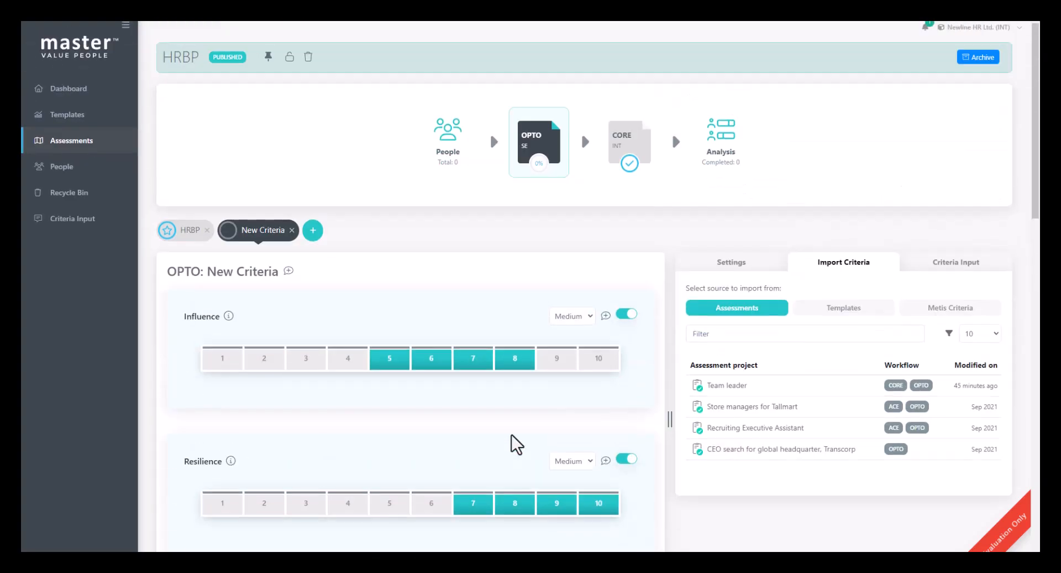
# Step: Rename the second criteria set to Leadership potential
pyautogui.doubleClick(264, 231)
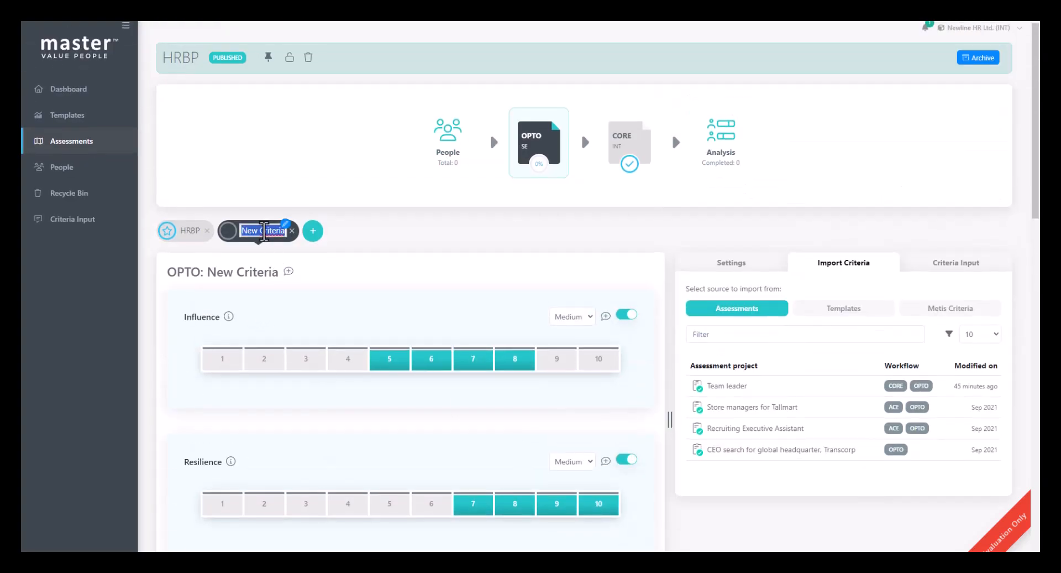
pyautogui.write('Lea')
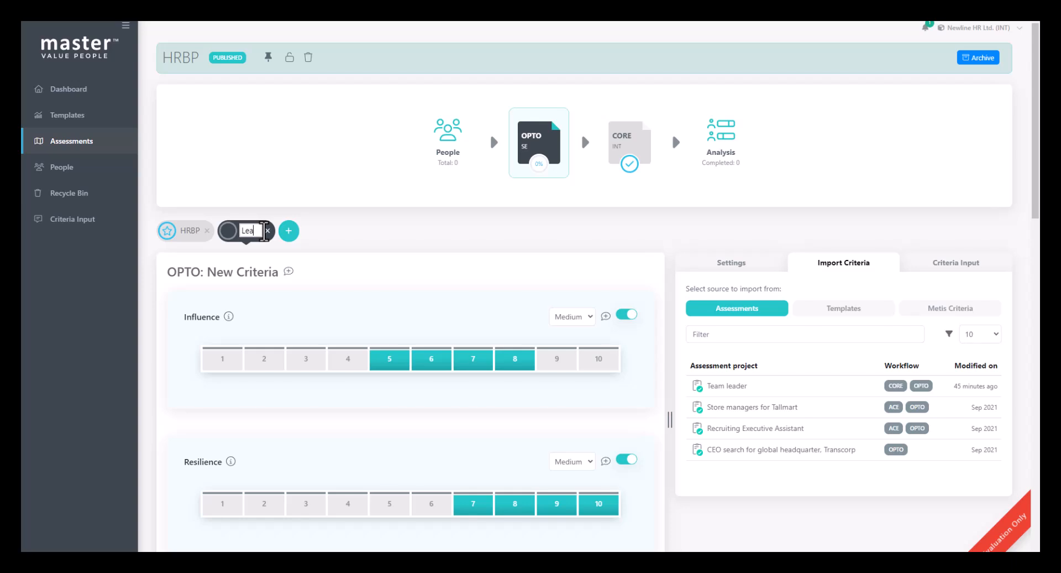
pyautogui.write('dership potential')
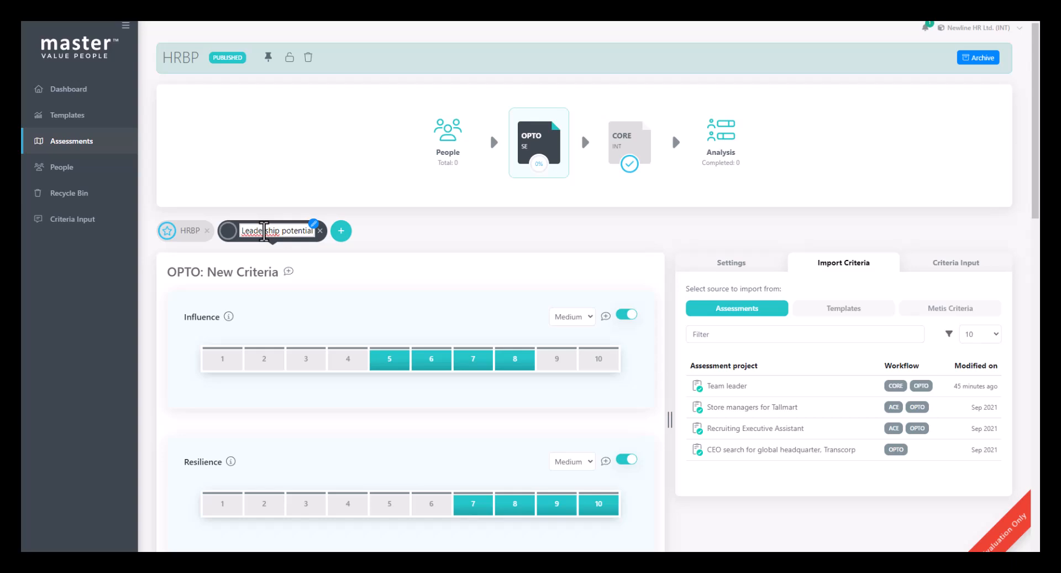
# Step: Import the CEO criteria from the Executive template into OPTO's Leadership potential criteria set
pyautogui.click(250, 256)
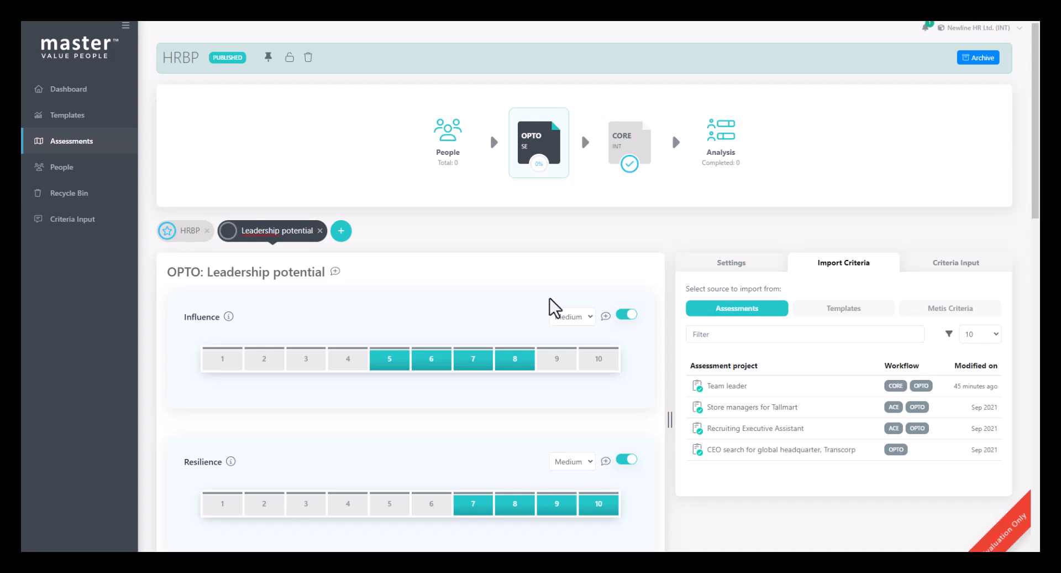
pyautogui.click(870, 308)
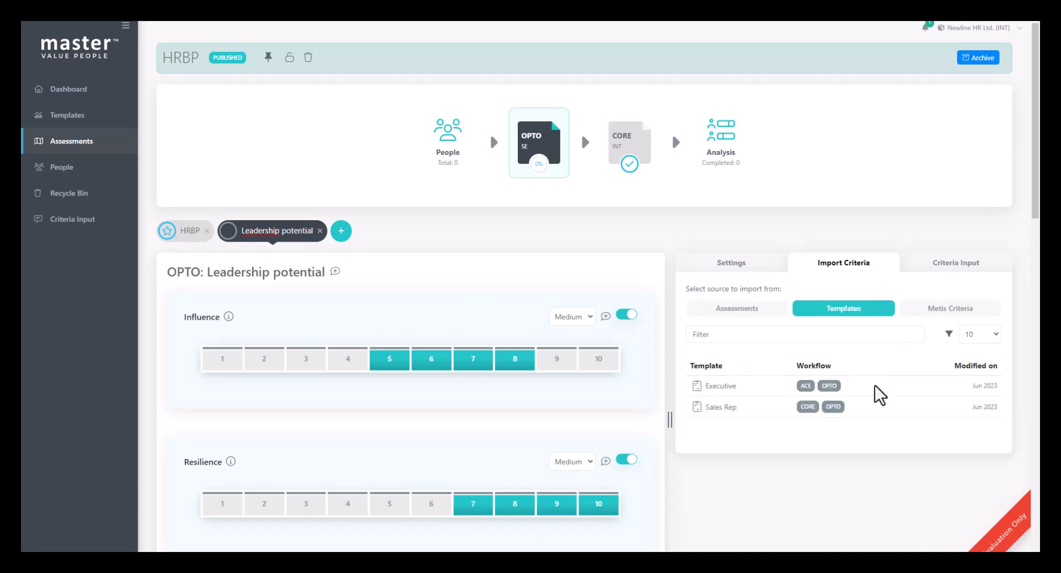
pyautogui.click(722, 387)
pyautogui.click(707, 427)
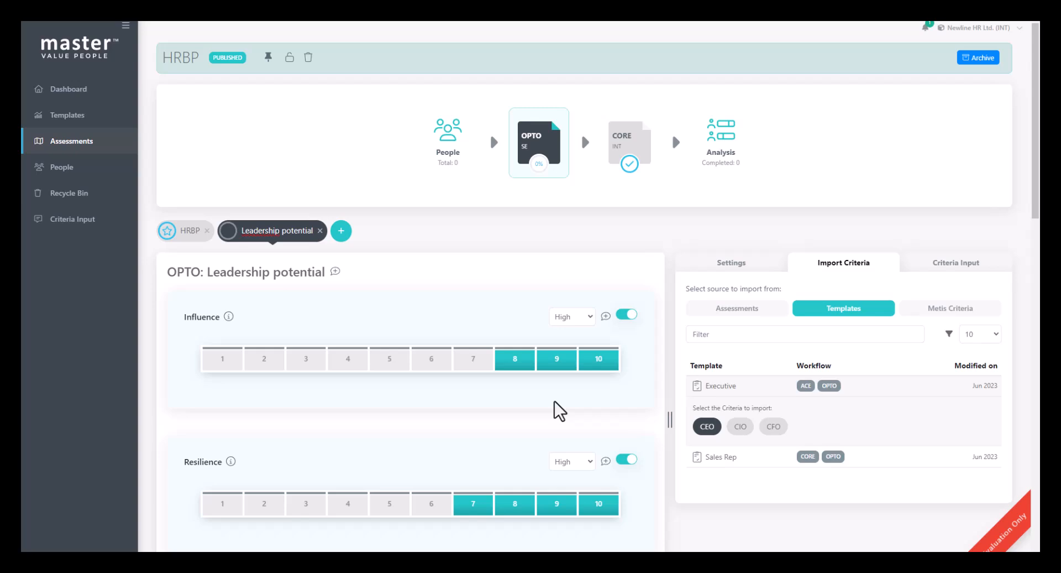
# Step: Look up an existing person by first name and add them to the HRBP project as its first participant
pyautogui.click(451, 147)
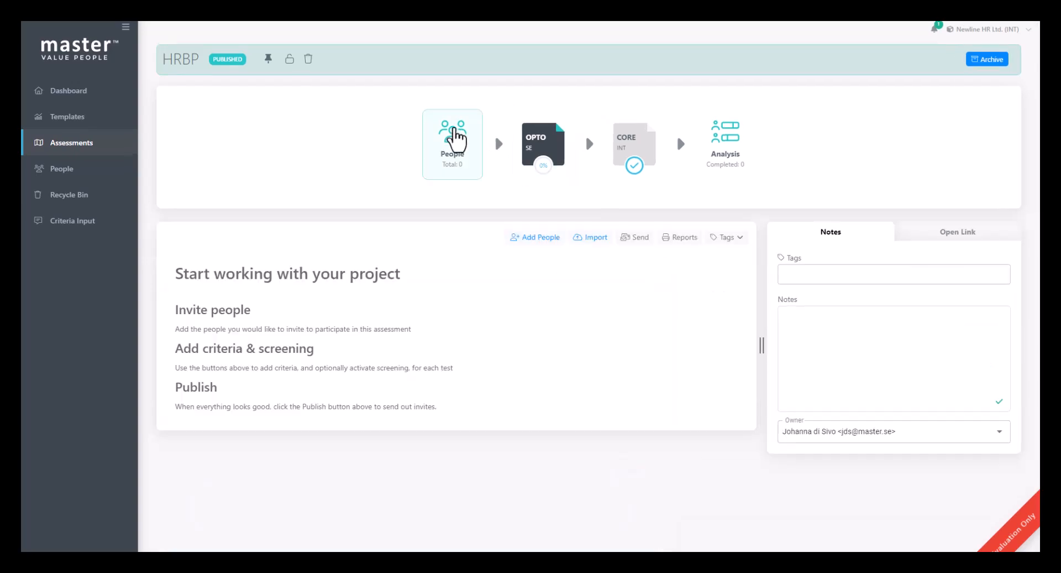
pyautogui.click(542, 238)
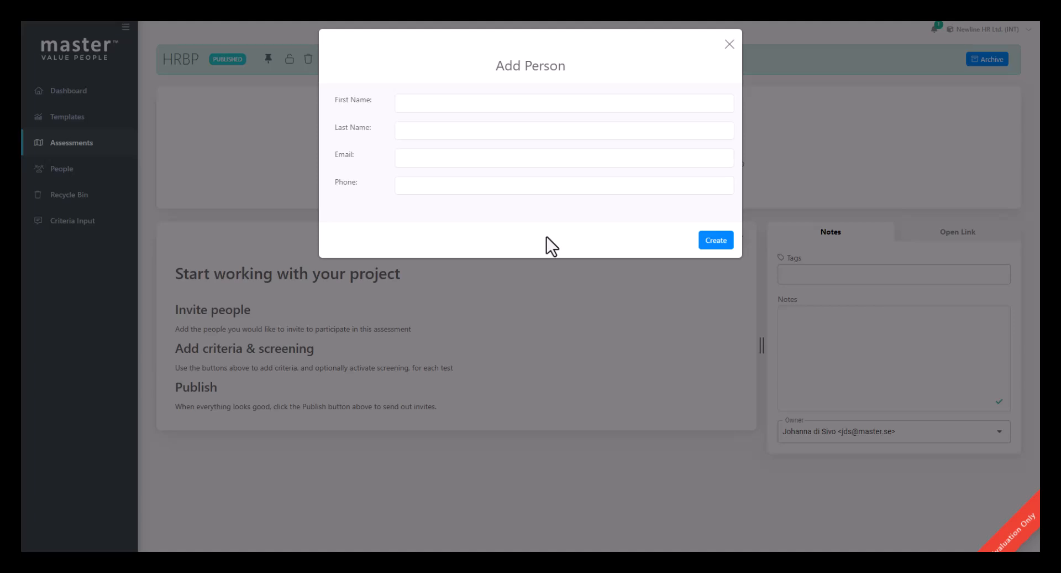
pyautogui.click(451, 104)
pyautogui.write('Zoe')
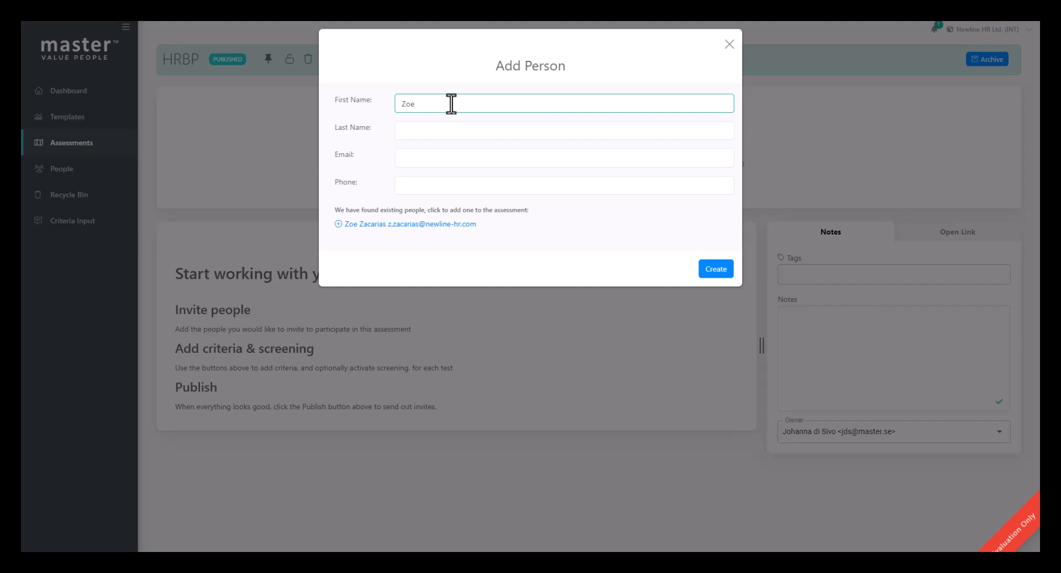
pyautogui.click(441, 224)
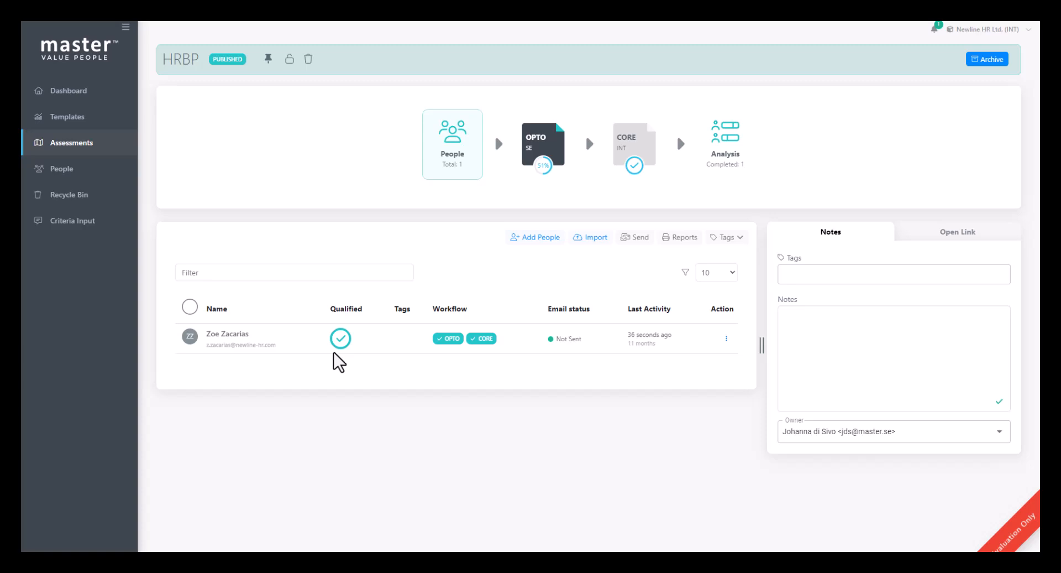
pyautogui.moveTo(449, 344)
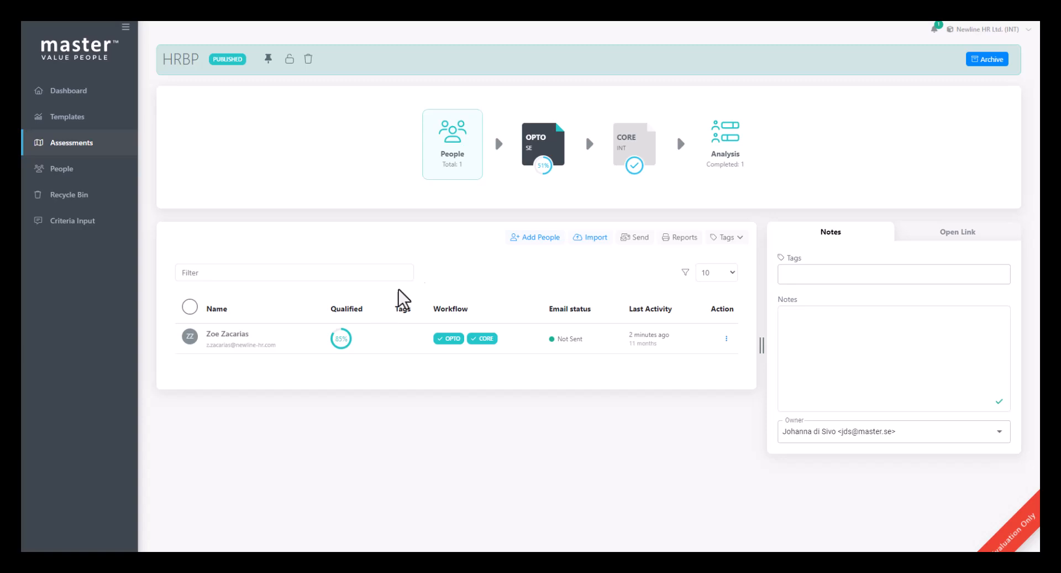
# Step: Look up existing people by "ka" and add the last suggested person to the HRBP project as a second participant
pyautogui.click(534, 237)
pyautogui.click(437, 104)
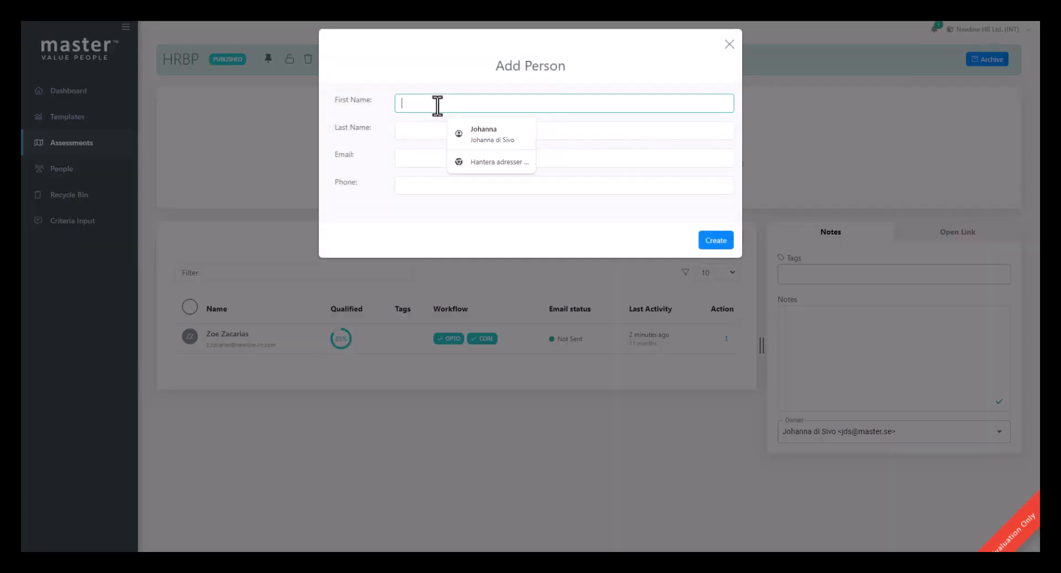
pyautogui.write('ka')
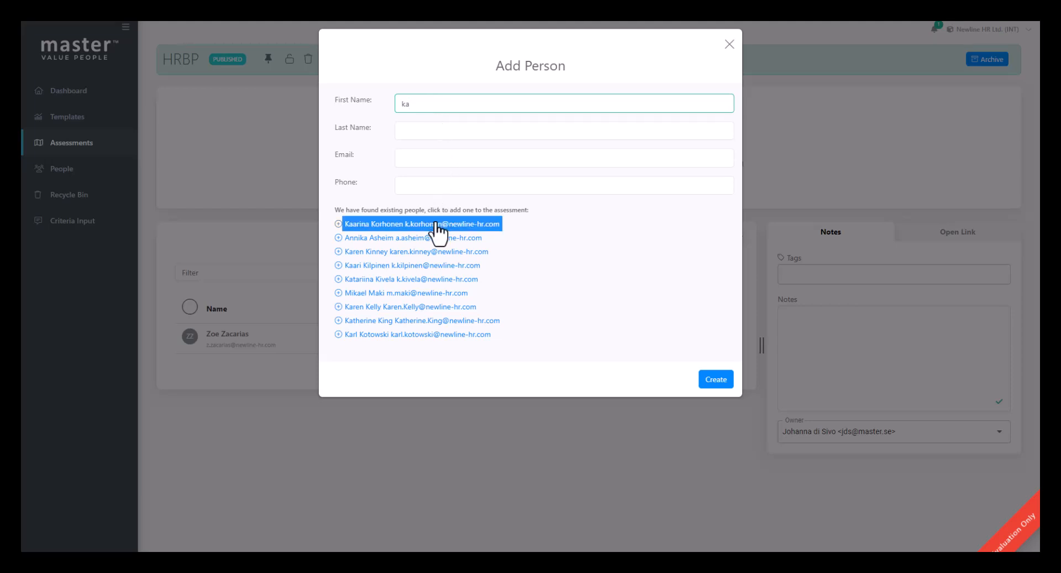
pyautogui.click(424, 341)
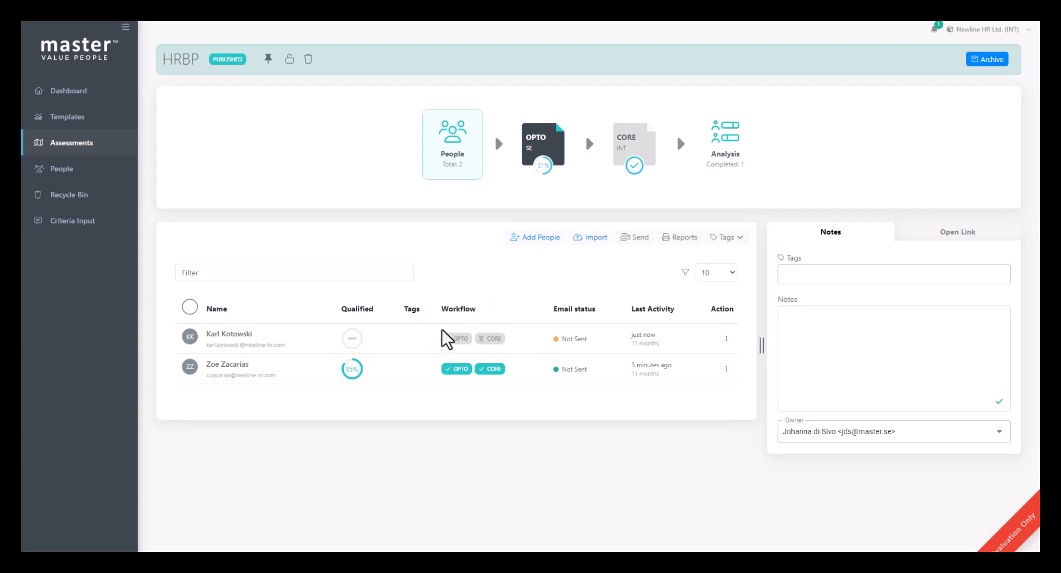
pyautogui.moveTo(442, 340)
# Step: Send the Standard invitation (English) to only the newly added participant whose OPTO and CORE tests are pending
pyautogui.click(189, 307)
pyautogui.click(190, 307)
pyautogui.click(189, 336)
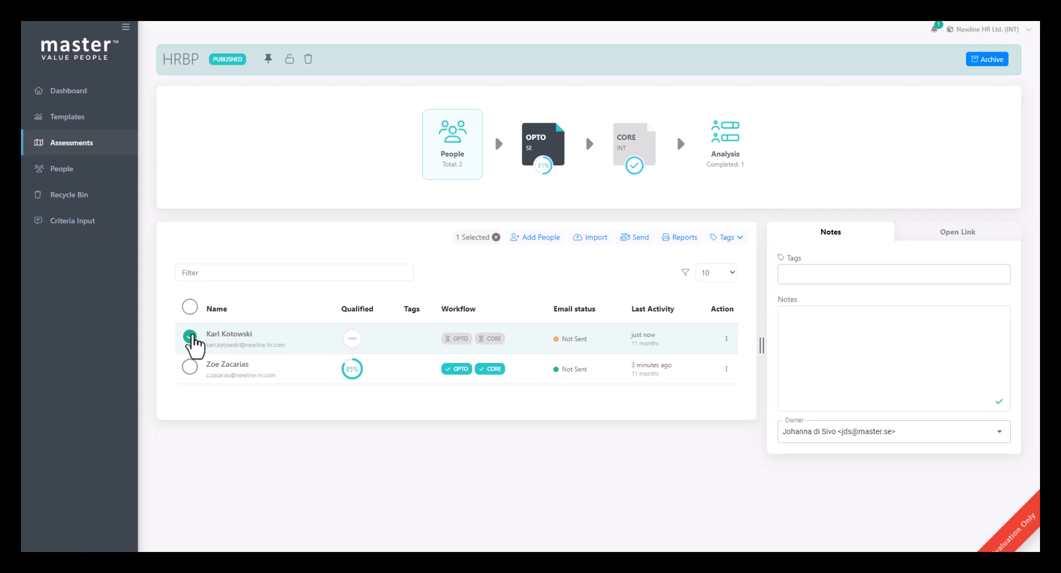
pyautogui.click(635, 237)
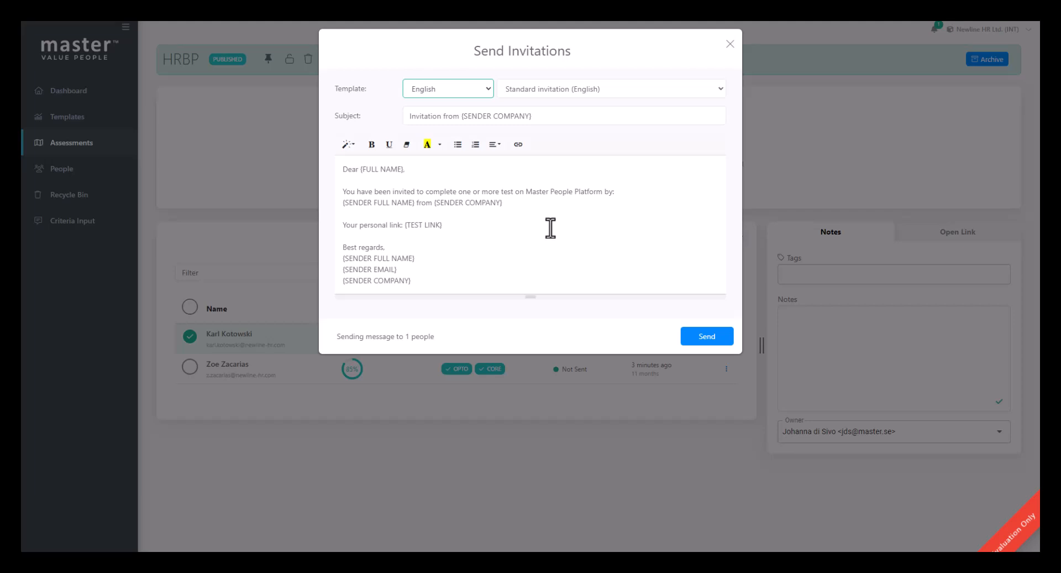
pyautogui.click(468, 95)
pyautogui.click(469, 95)
pyautogui.click(605, 94)
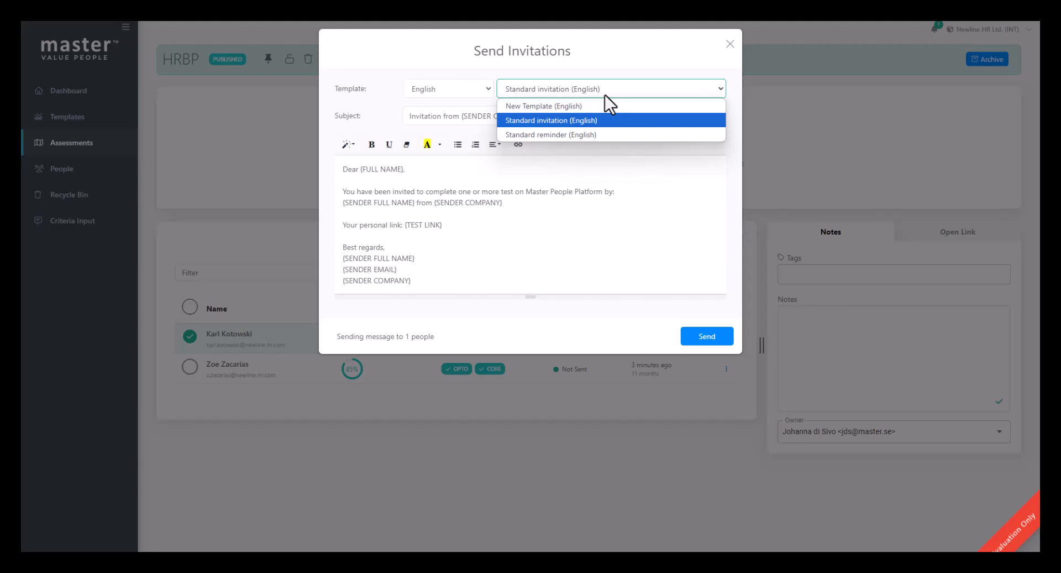
pyautogui.click(604, 95)
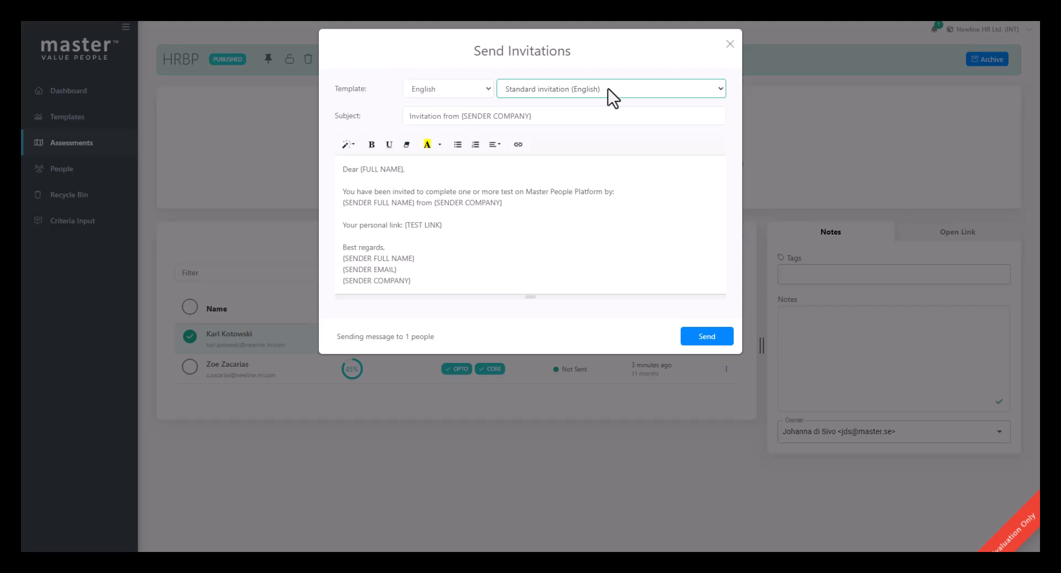
pyautogui.click(724, 338)
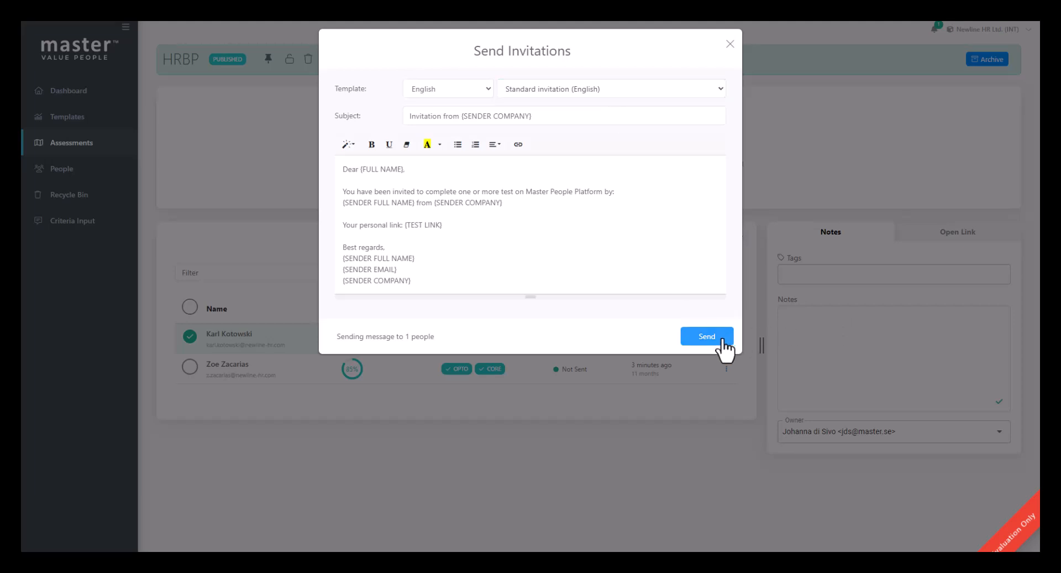